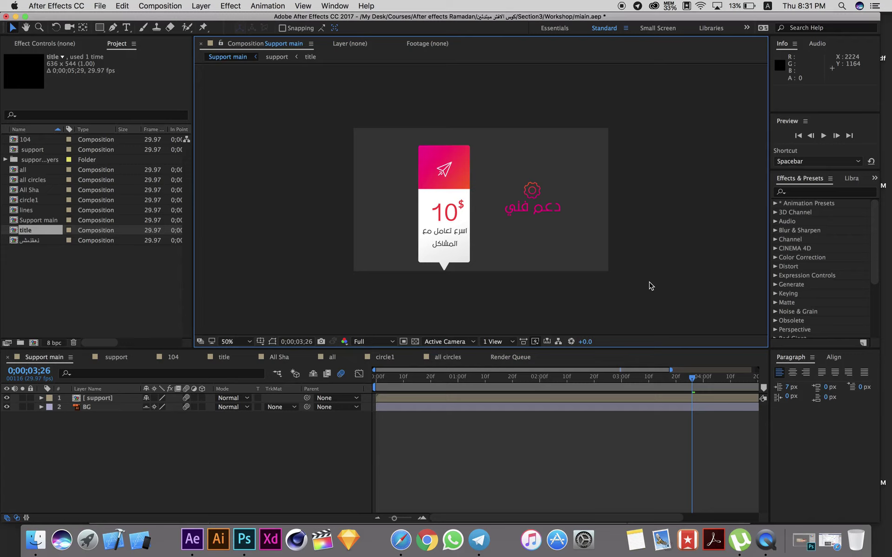
Step: Preview the Support main animation from the start, stopping at 0;00;01;29
{"action": "left_click", "coordinate": [376, 378]}
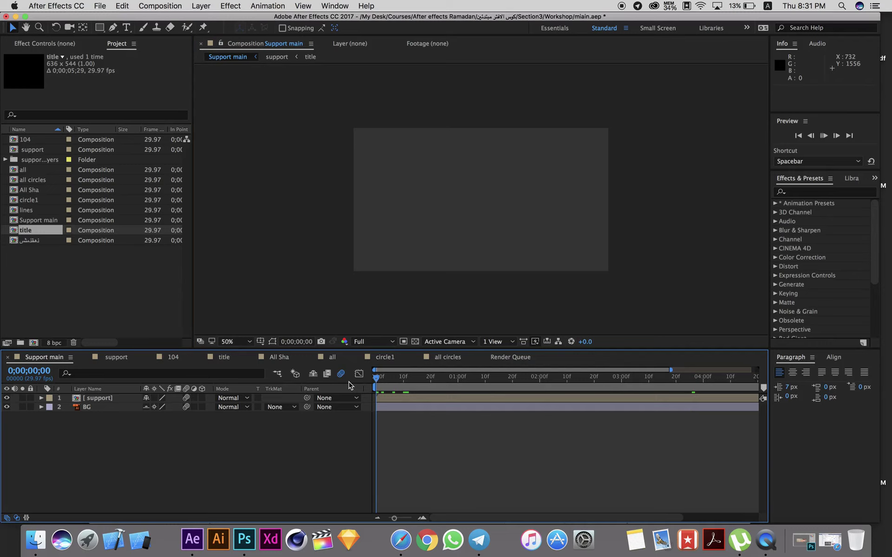
{"action": "key", "text": "space"}
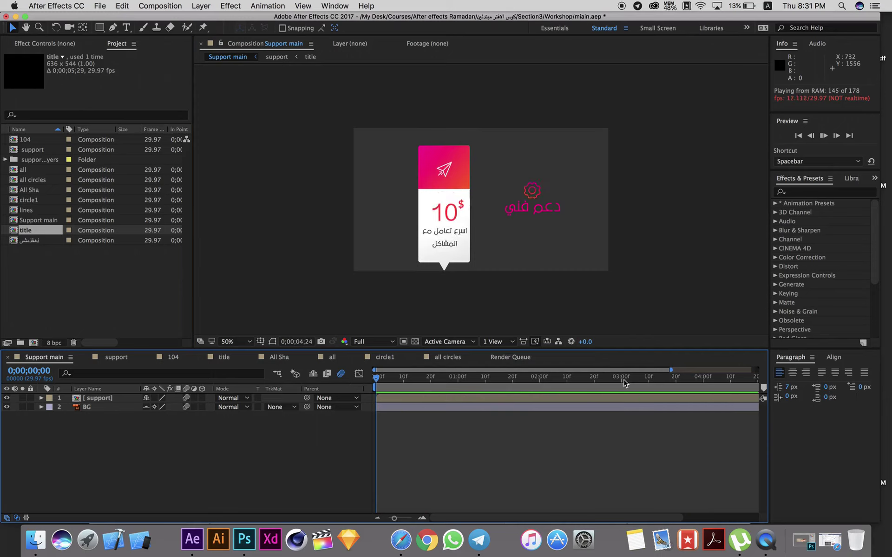
{"action": "left_click_drag", "start_coordinate": [623, 383], "coordinate": [525, 381]}
Step: Open the support precomp and set the viewer magnification to Fit up to 200%
{"action": "double_click", "coordinate": [111, 398]}
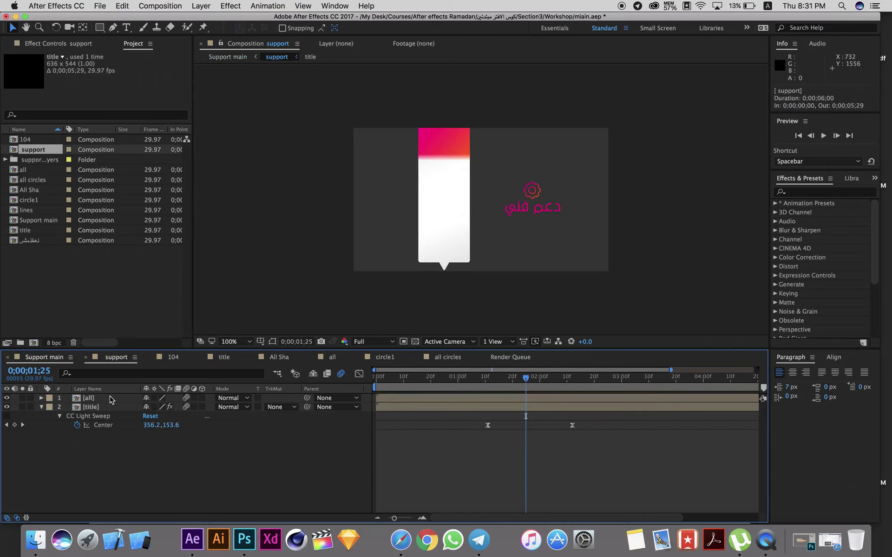
{"action": "left_click", "coordinate": [111, 398]}
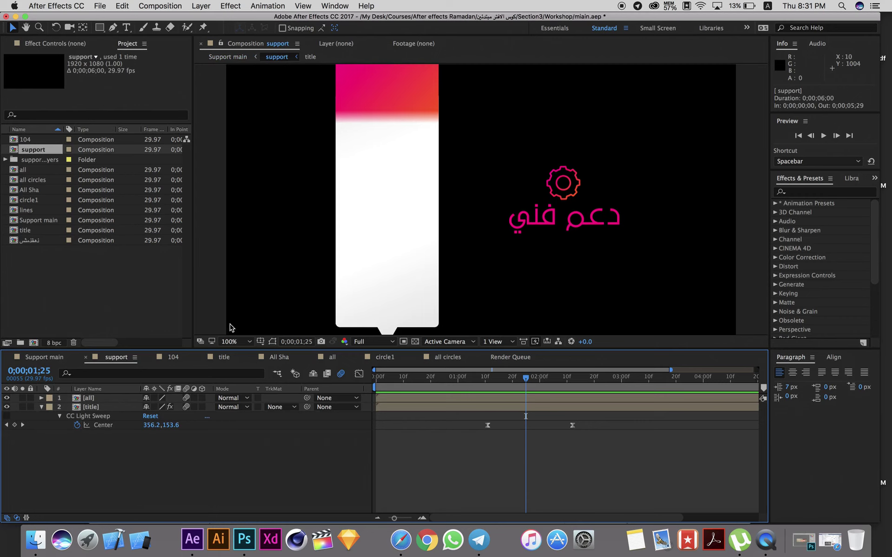
{"action": "left_click", "coordinate": [235, 342]}
{"action": "left_click", "coordinate": [238, 363]}
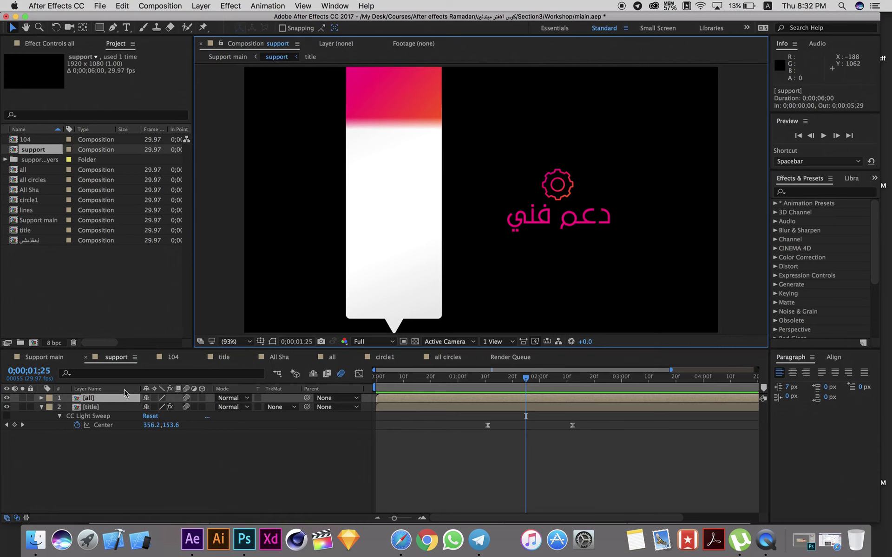
Step: Open the all precomp in layer-bar view and toggle the lines layer's visibility to compare
{"action": "double_click", "coordinate": [108, 398]}
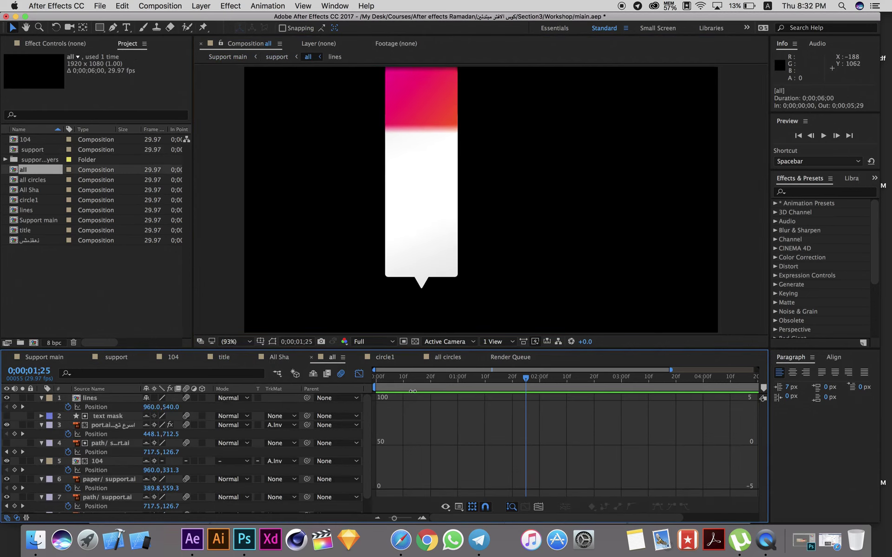
{"action": "left_click", "coordinate": [360, 374]}
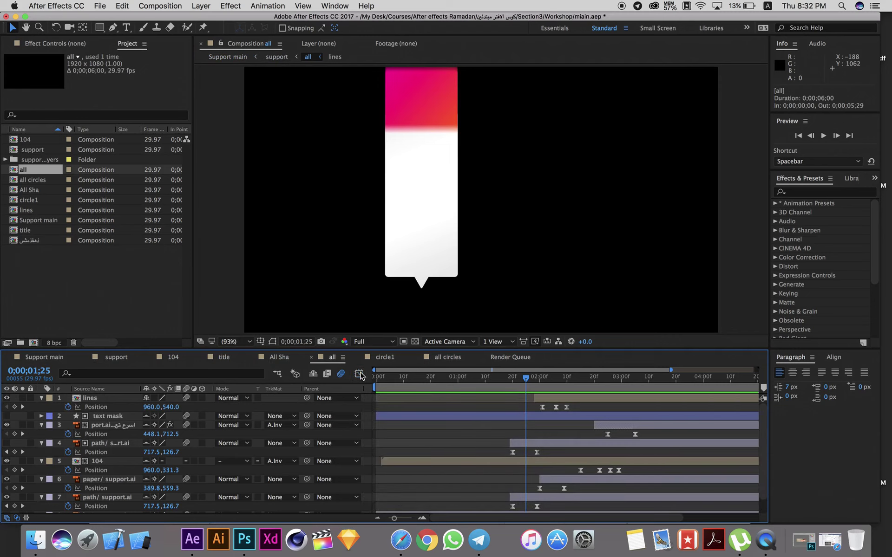
{"action": "mouse_move", "coordinate": [526, 378]}
{"action": "left_mouse_down"}
{"action": "mouse_move", "coordinate": [493, 376]}
{"action": "mouse_move", "coordinate": [548, 381]}
{"action": "left_mouse_up"}
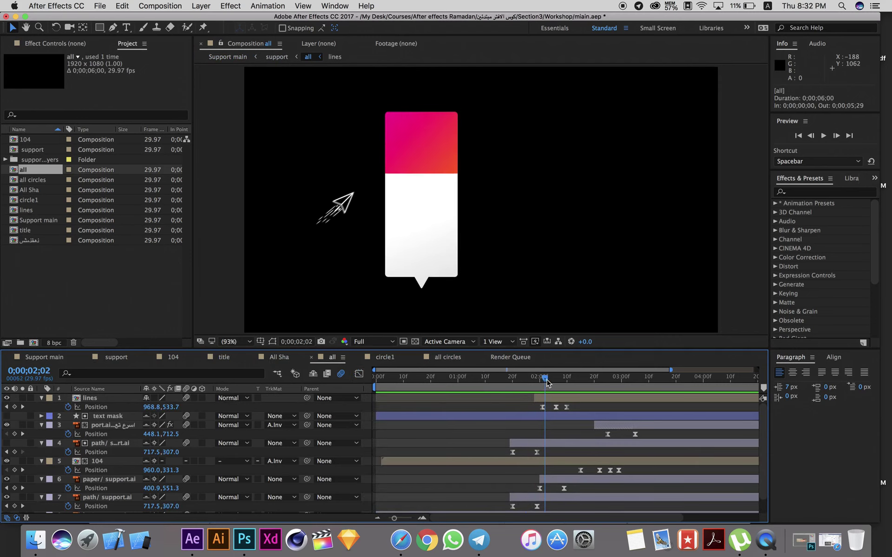
{"action": "left_click", "coordinate": [109, 398]}
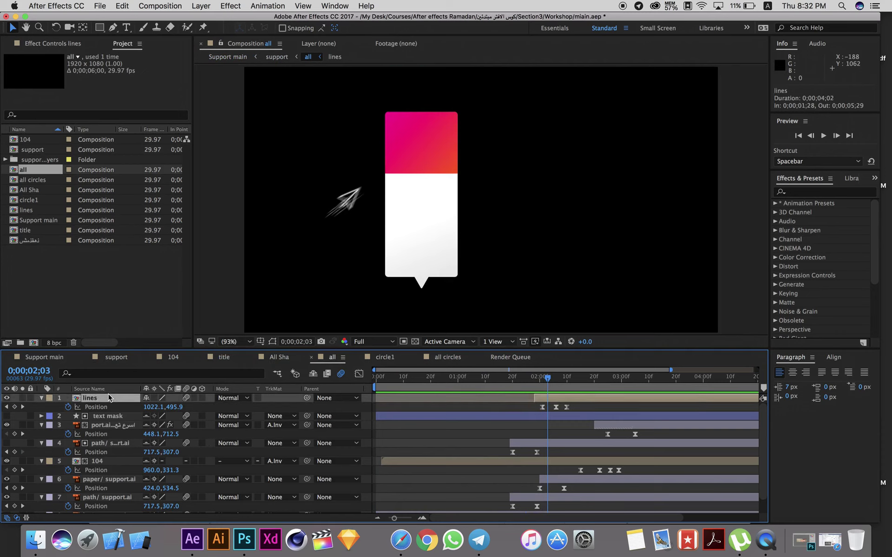
{"action": "left_click", "coordinate": [7, 398]}
{"action": "left_click", "coordinate": [7, 398]}
Step: Open the lines precomp and preview it, stopping at 0;00;01;19
{"action": "double_click", "coordinate": [120, 399]}
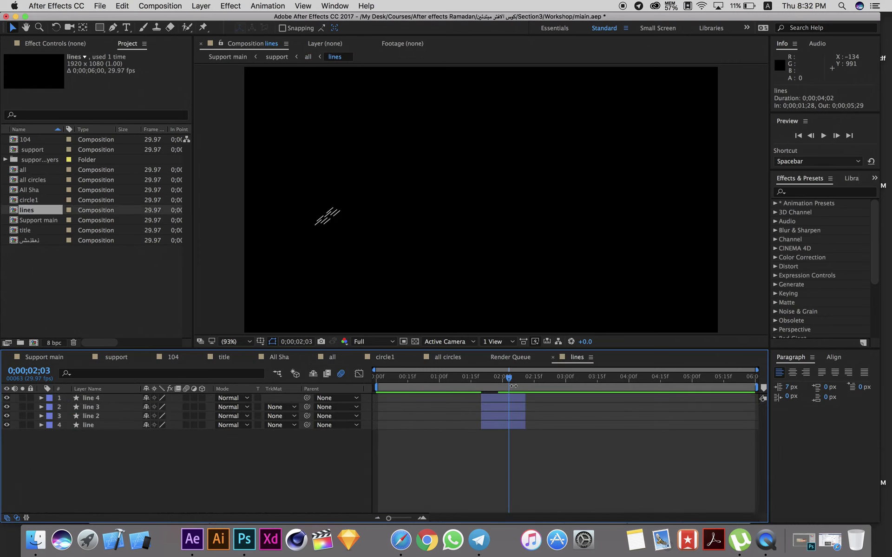
{"action": "left_click_drag", "start_coordinate": [509, 379], "coordinate": [432, 379]}
{"action": "key", "text": "space"}
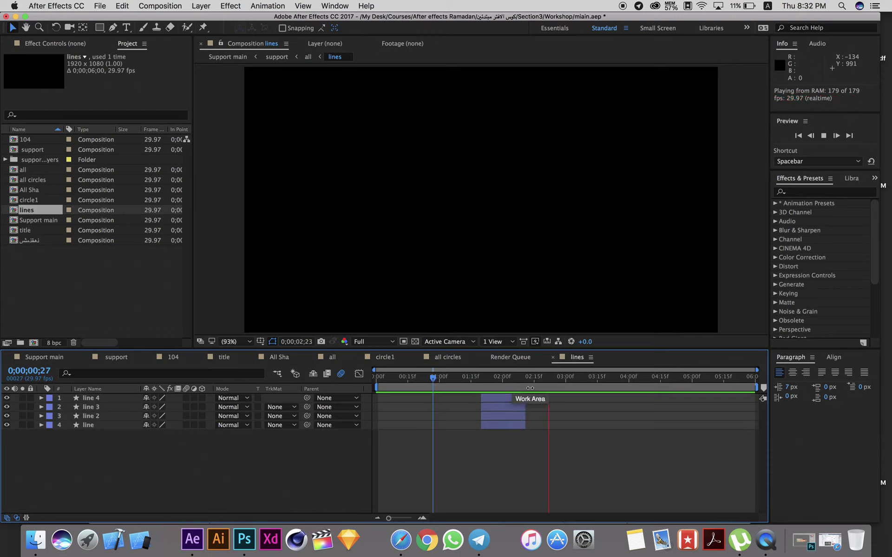
{"action": "left_click_drag", "start_coordinate": [487, 382], "coordinate": [483, 380]}
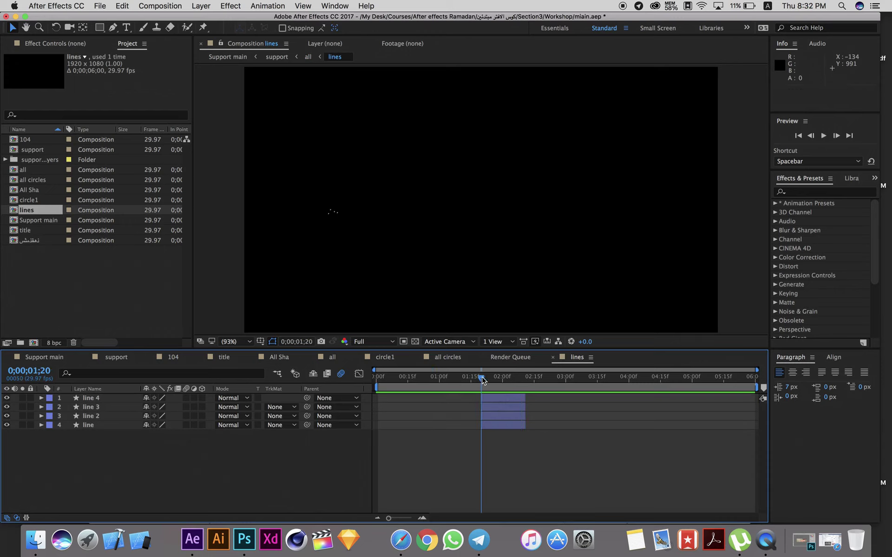
{"action": "left_click_drag", "start_coordinate": [482, 379], "coordinate": [480, 380]}
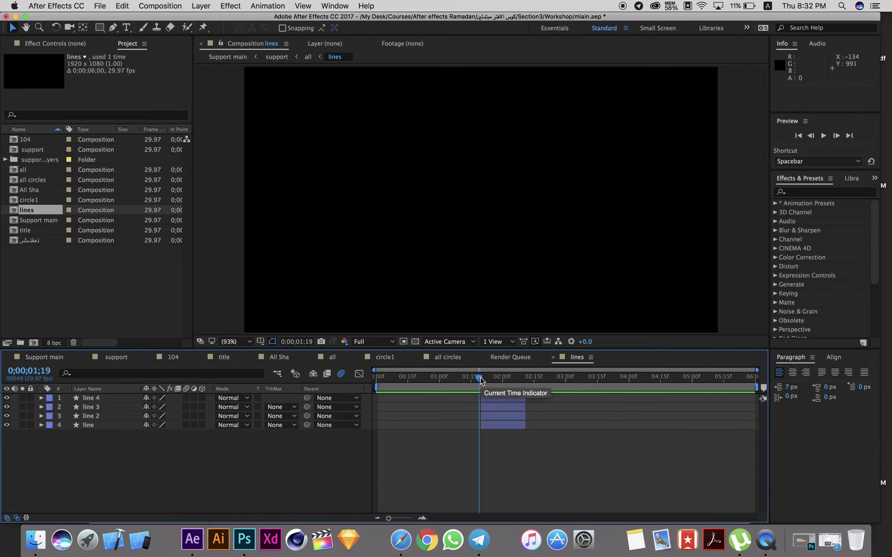
Step: Trim the work area to 0;00;01;19–0;00;02;11 and play the shortened preview
{"action": "key", "text": "b"}
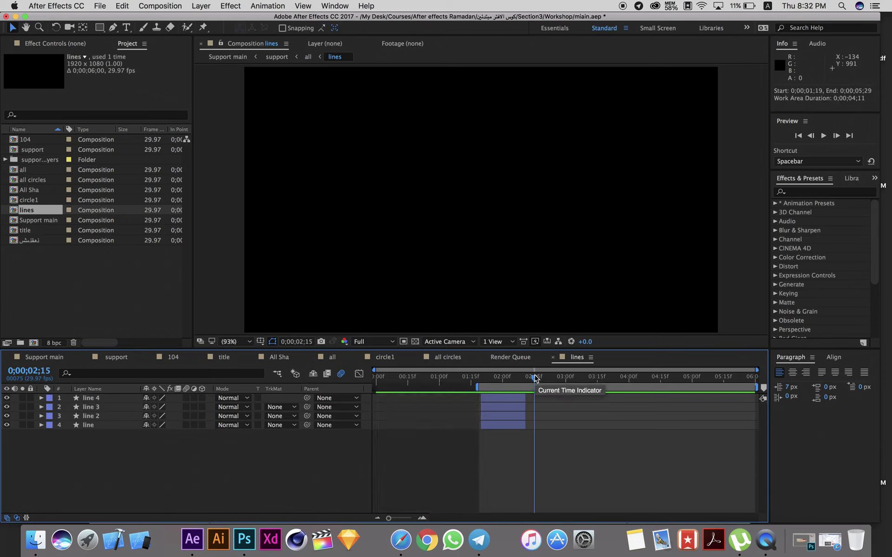
{"action": "left_click_drag", "start_coordinate": [535, 378], "coordinate": [528, 382]}
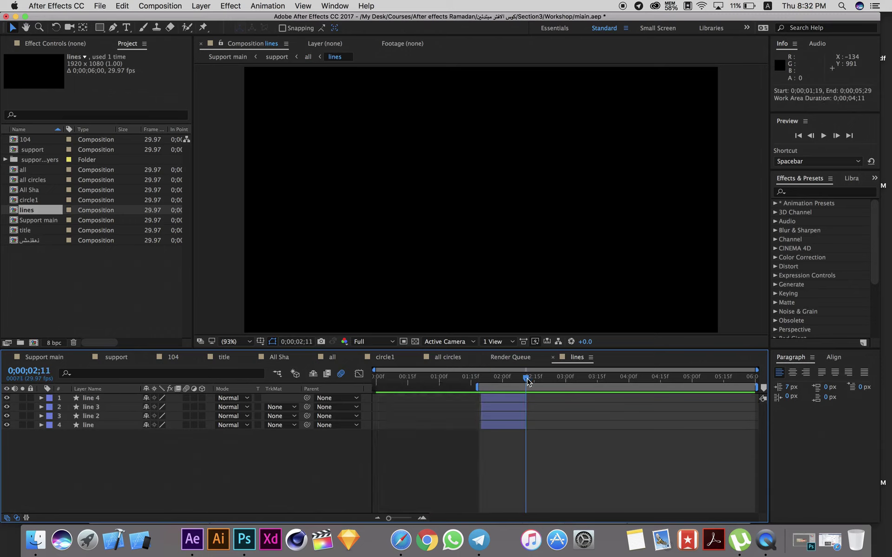
{"action": "key", "text": "n"}
{"action": "left_click_drag", "start_coordinate": [528, 378], "coordinate": [466, 378]}
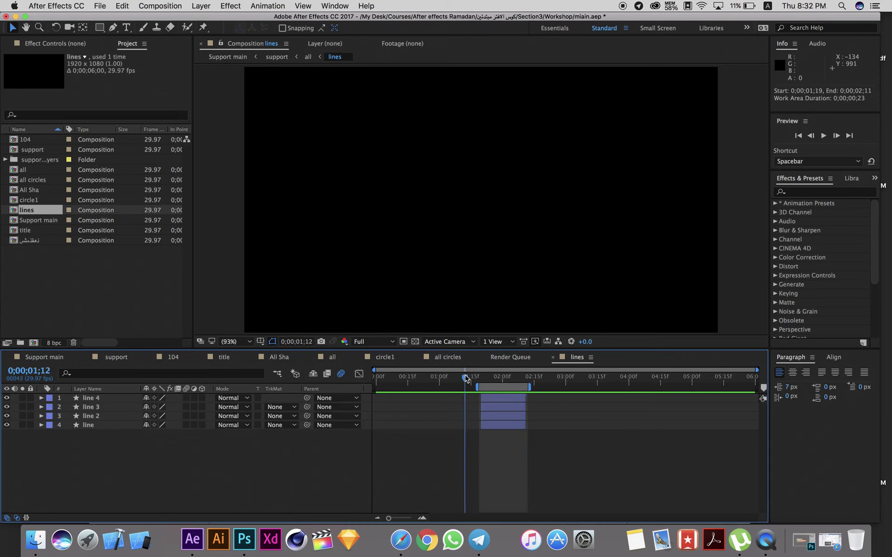
{"action": "key", "text": "space"}
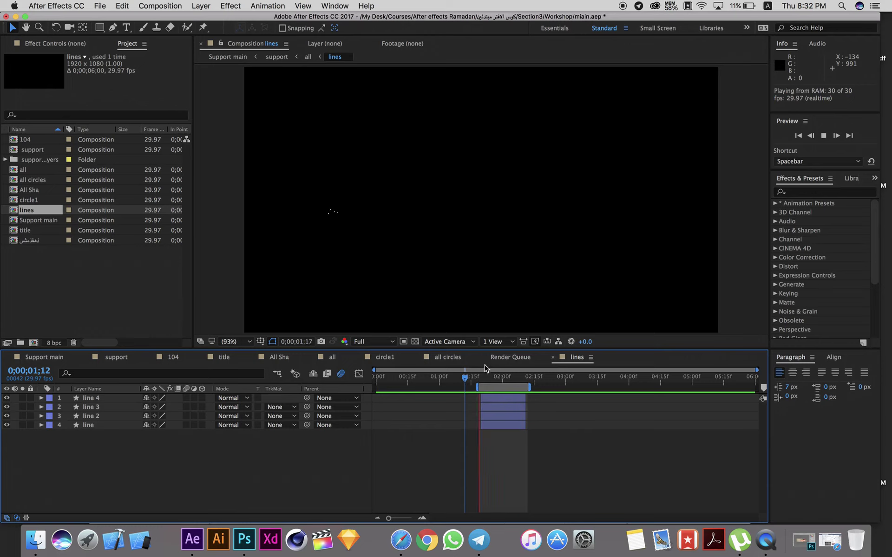
Step: Browse the all circles, circle1, title, All Sha and Support main comps, then reopen support and all
{"action": "left_click", "coordinate": [447, 357]}
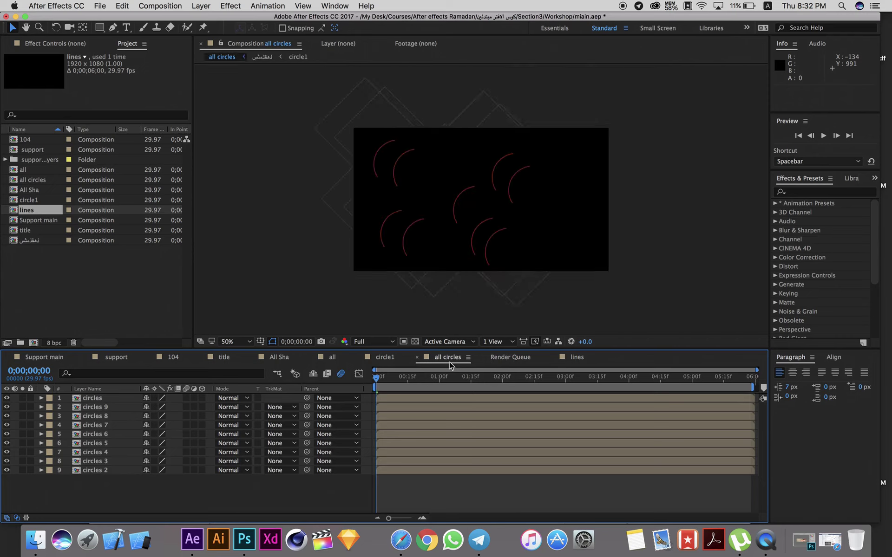
{"action": "left_click", "coordinate": [404, 358]}
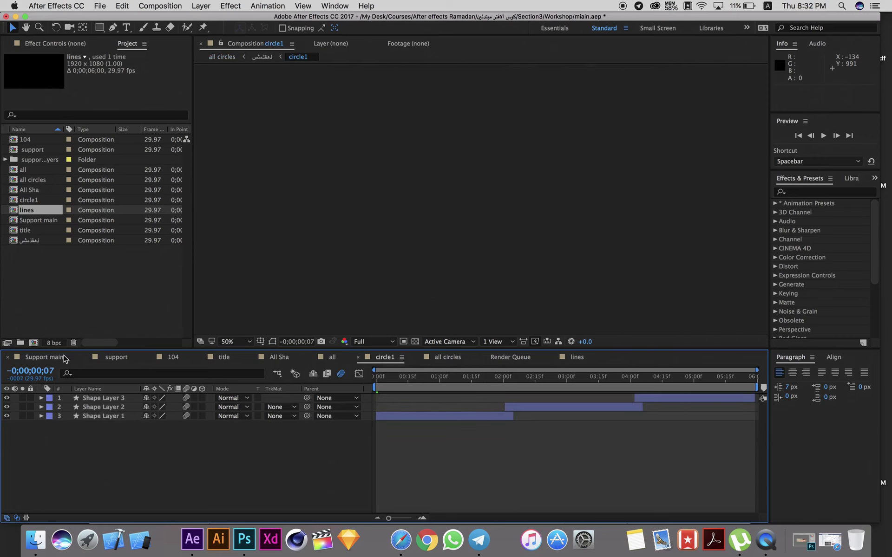
{"action": "left_click", "coordinate": [242, 361]}
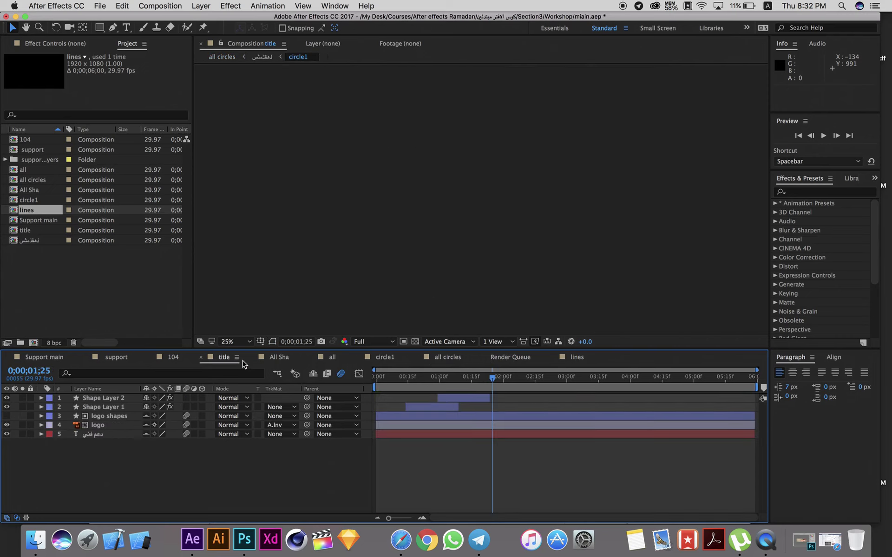
{"action": "left_click", "coordinate": [284, 360]}
{"action": "left_click", "coordinate": [58, 358]}
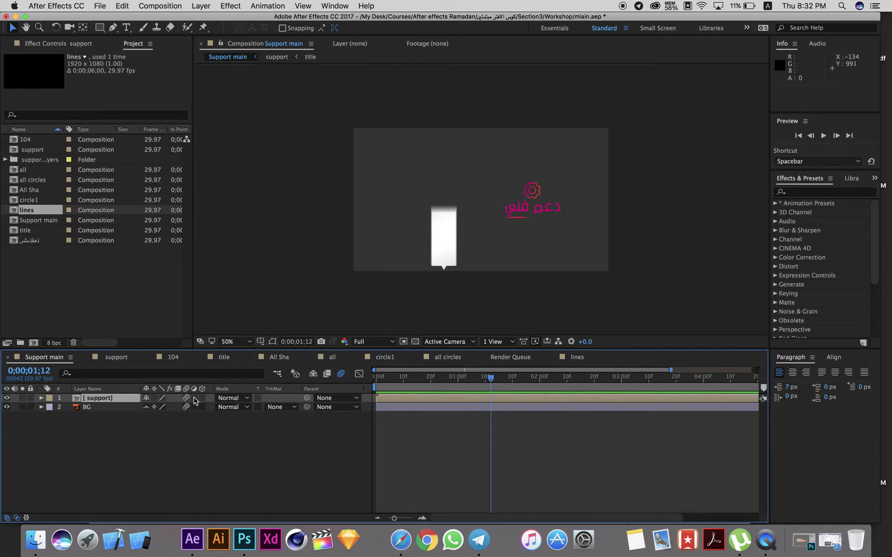
{"action": "double_click", "coordinate": [134, 403]}
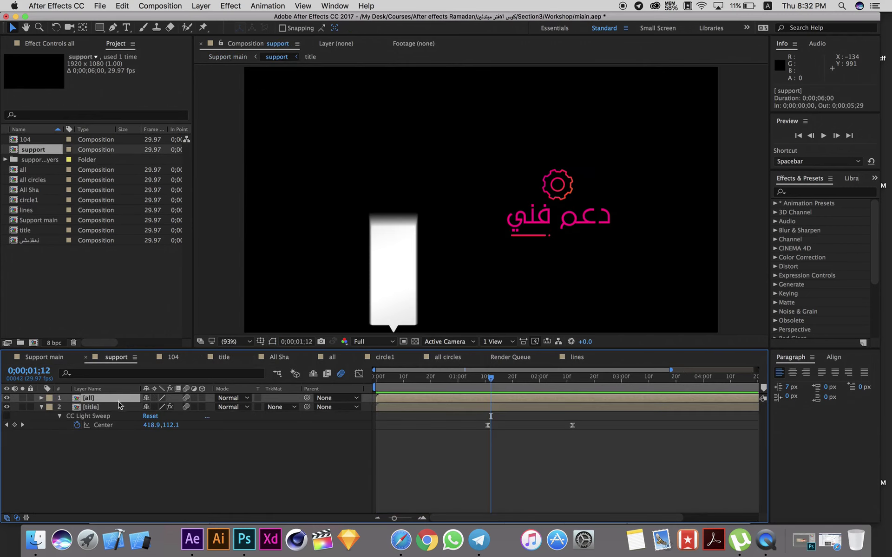
{"action": "double_click", "coordinate": [119, 405]}
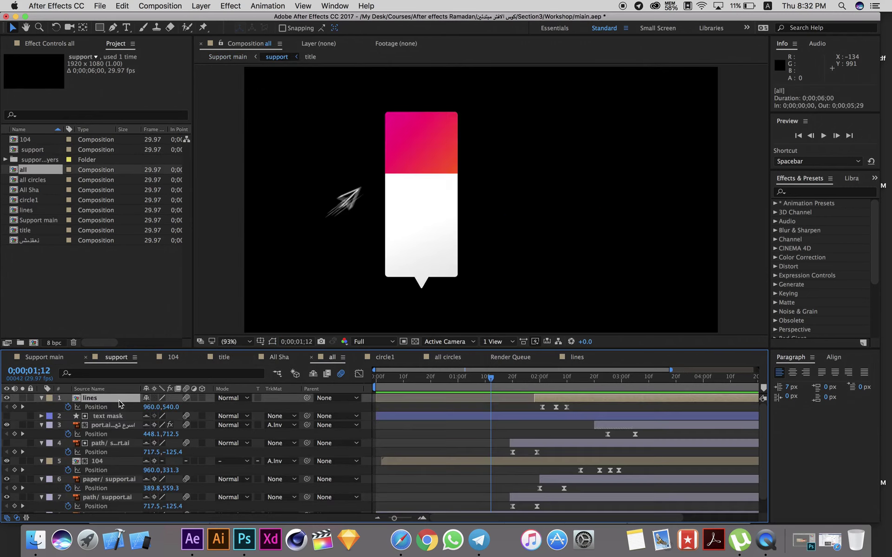
Step: Collapse the layers' Position rows and move to 0;00;02;00 where the paper plane flies
{"action": "left_click", "coordinate": [42, 398]}
{"action": "left_click", "coordinate": [42, 407]}
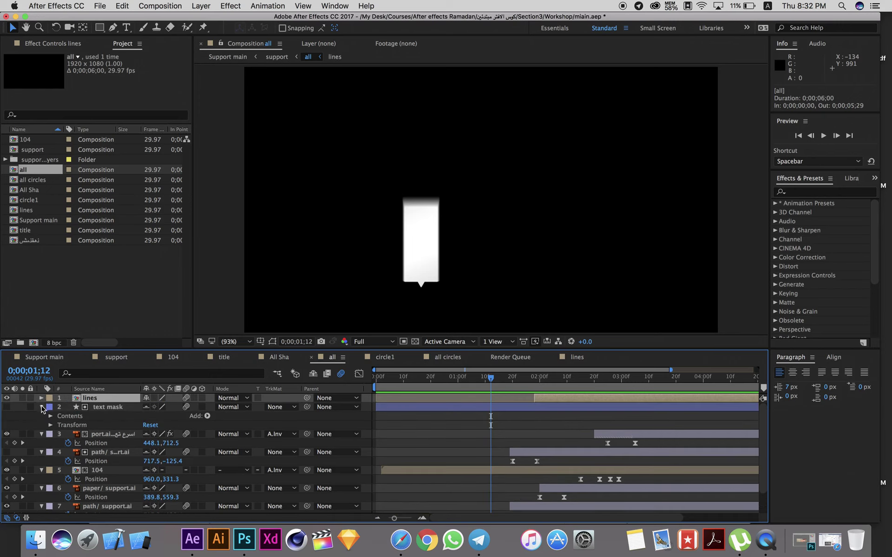
{"action": "left_click", "coordinate": [42, 407]}
{"action": "left_click", "coordinate": [44, 416]}
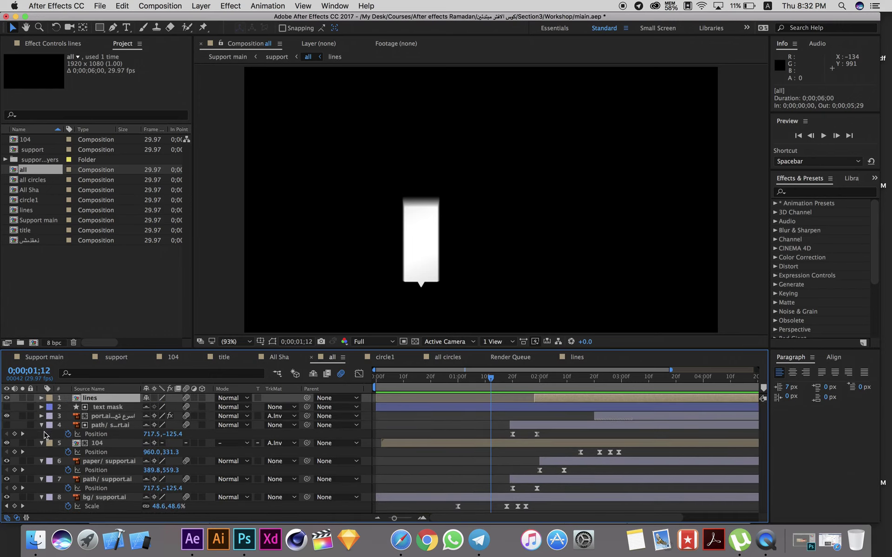
{"action": "left_click", "coordinate": [42, 425]}
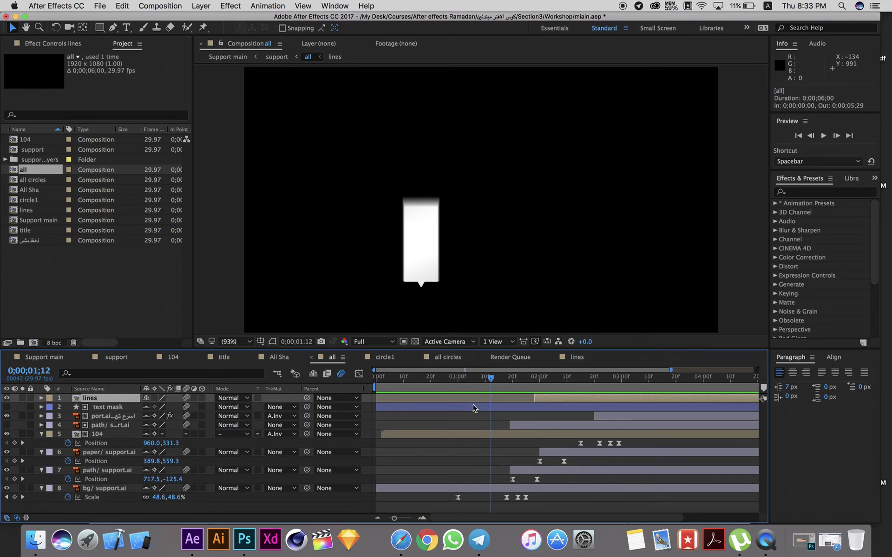
{"action": "left_click_drag", "start_coordinate": [492, 378], "coordinate": [534, 383]}
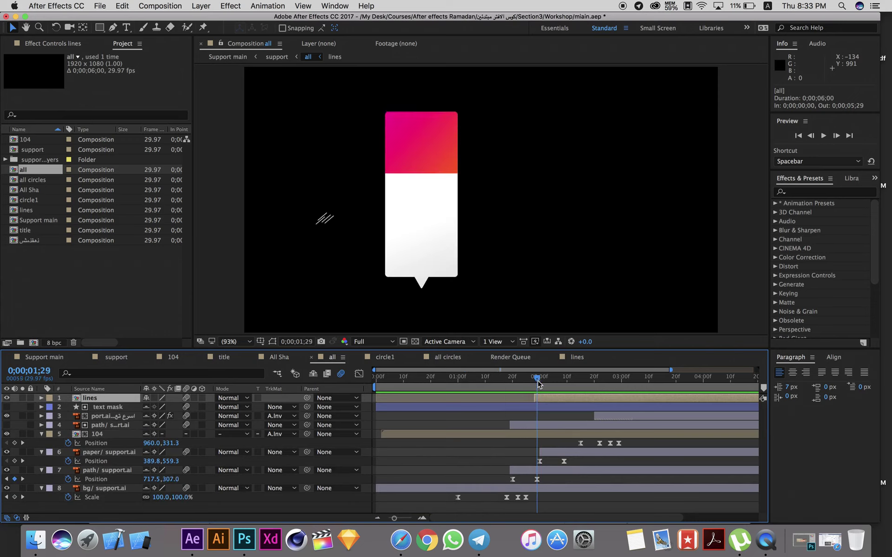
{"action": "left_click_drag", "start_coordinate": [536, 383], "coordinate": [551, 384]}
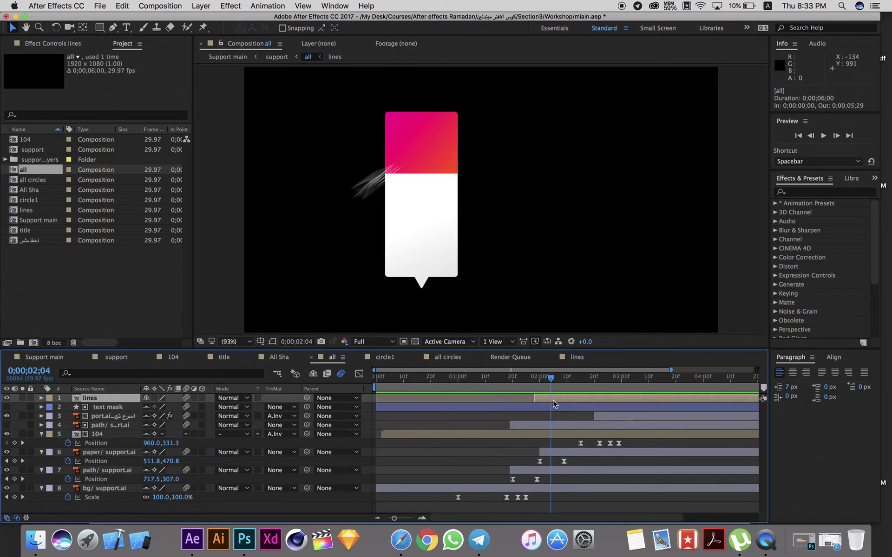
Step: Select the lines layer's three Position keyframes, then open lines and select all four line layers
{"action": "key", "text": "u"}
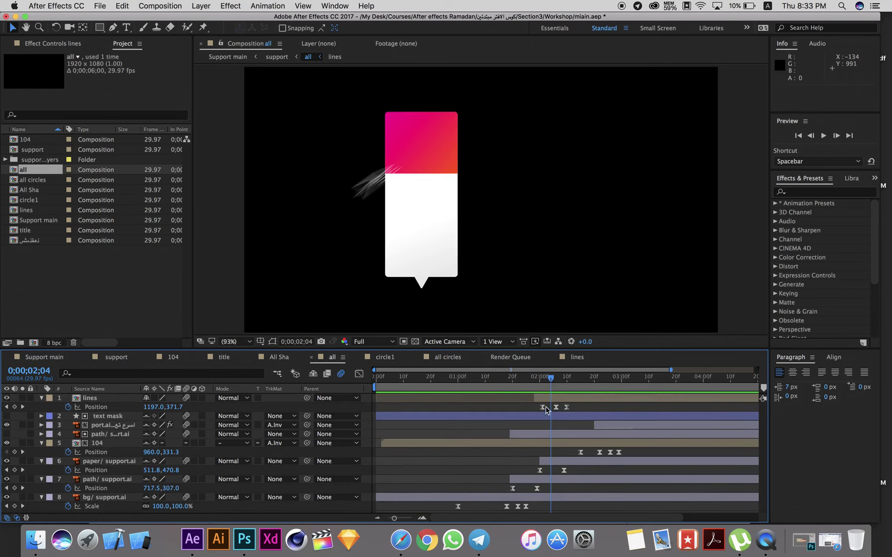
{"action": "left_click_drag", "start_coordinate": [581, 411], "coordinate": [531, 404]}
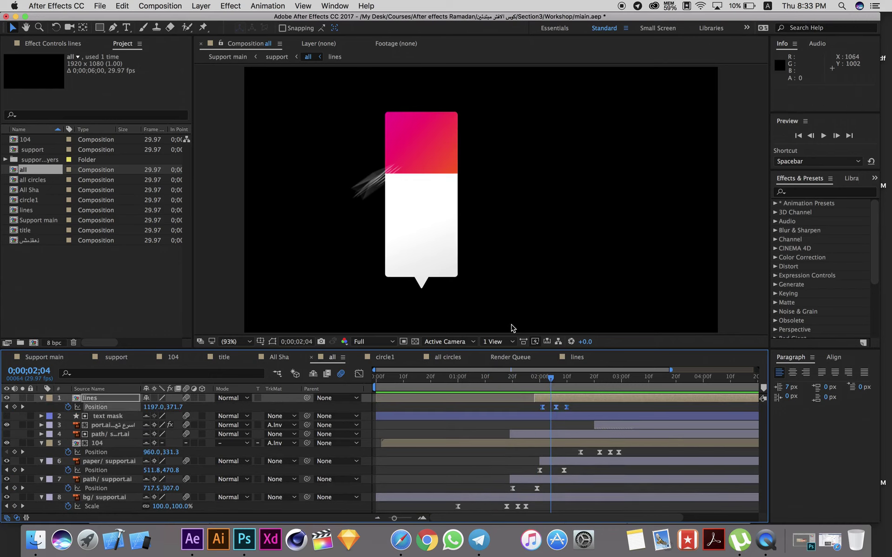
{"action": "left_click_drag", "start_coordinate": [552, 380], "coordinate": [580, 380]}
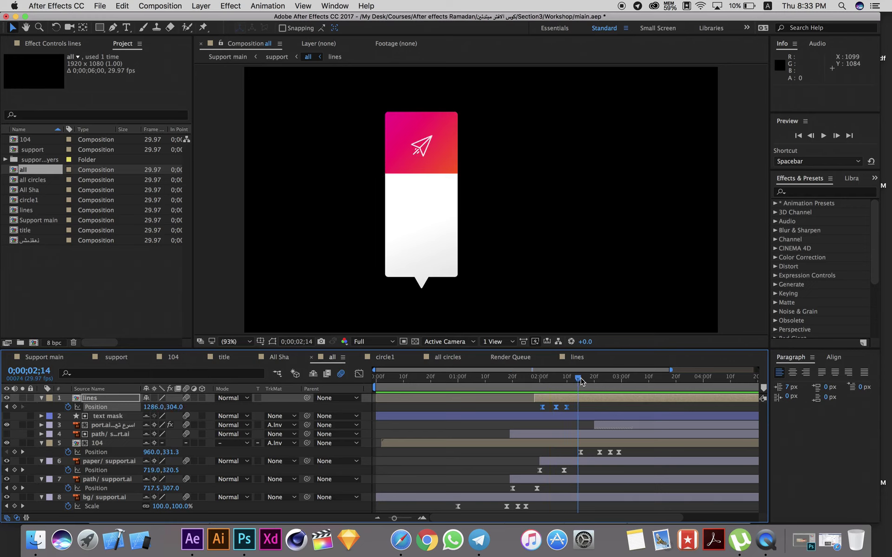
{"action": "double_click", "coordinate": [556, 398]}
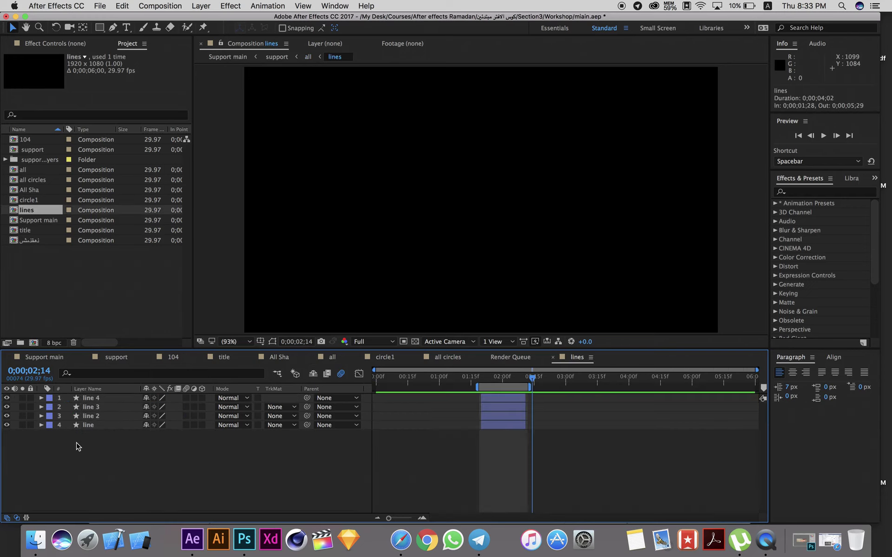
{"action": "key", "text": "super+a"}
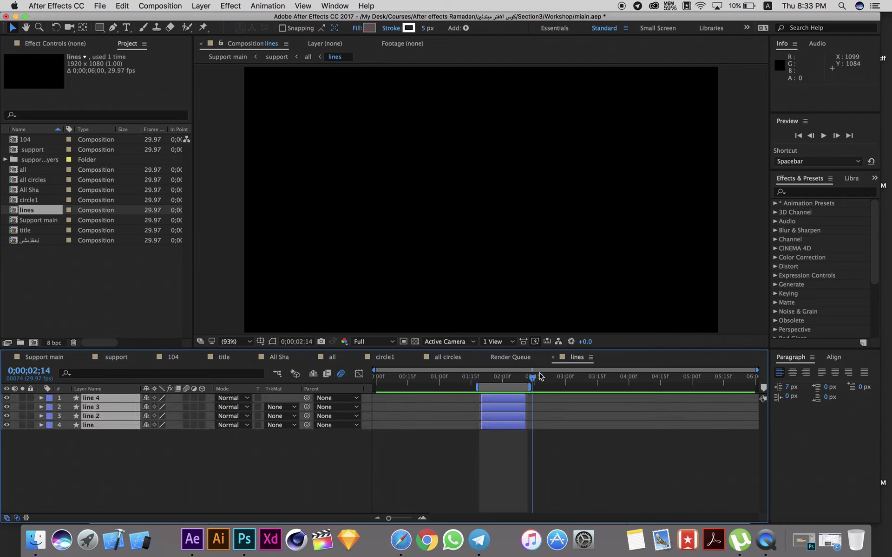
{"action": "mouse_move", "coordinate": [493, 379]}
{"action": "left_mouse_down"}
{"action": "mouse_move", "coordinate": [478, 381]}
{"action": "mouse_move", "coordinate": [496, 379]}
{"action": "left_mouse_up"}
Step: Return to Support main and rewind it to 0;00;00;00
{"action": "left_click", "coordinate": [44, 357]}
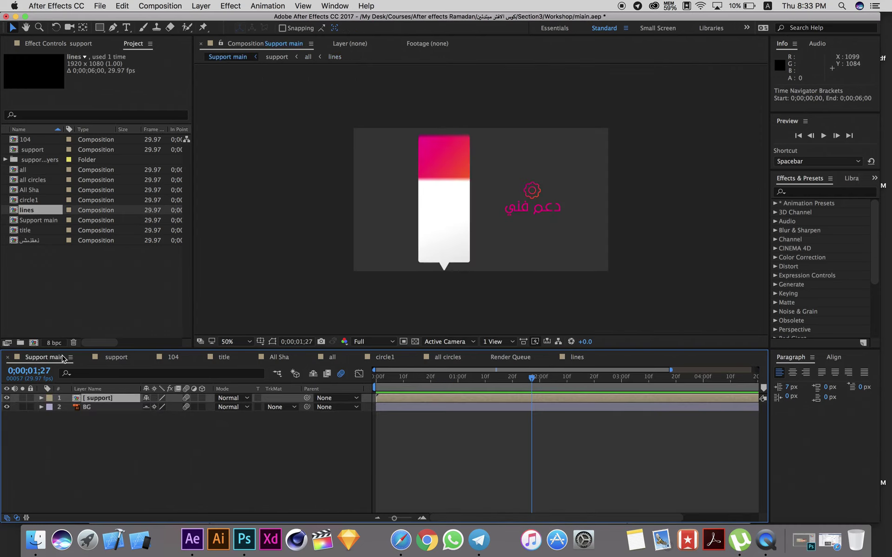
{"action": "left_click_drag", "start_coordinate": [532, 380], "coordinate": [379, 381]}
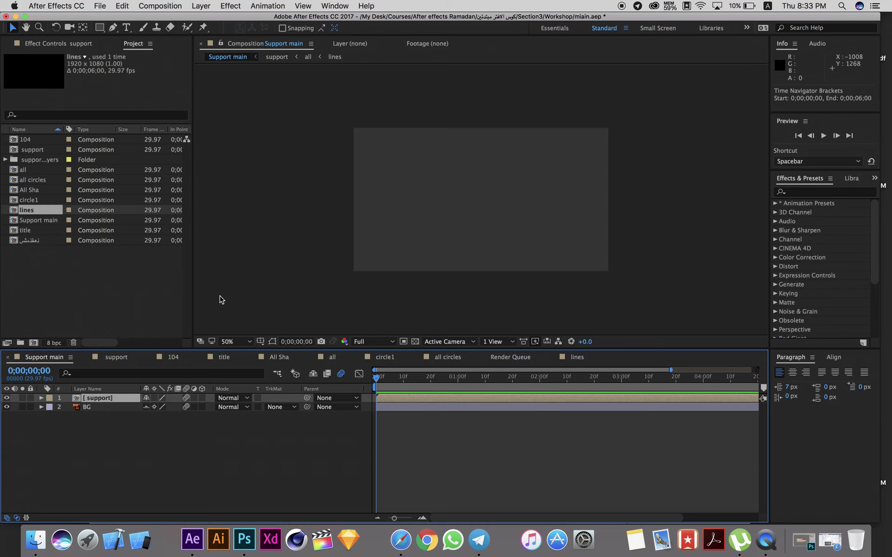
{"action": "left_click", "coordinate": [98, 6]}
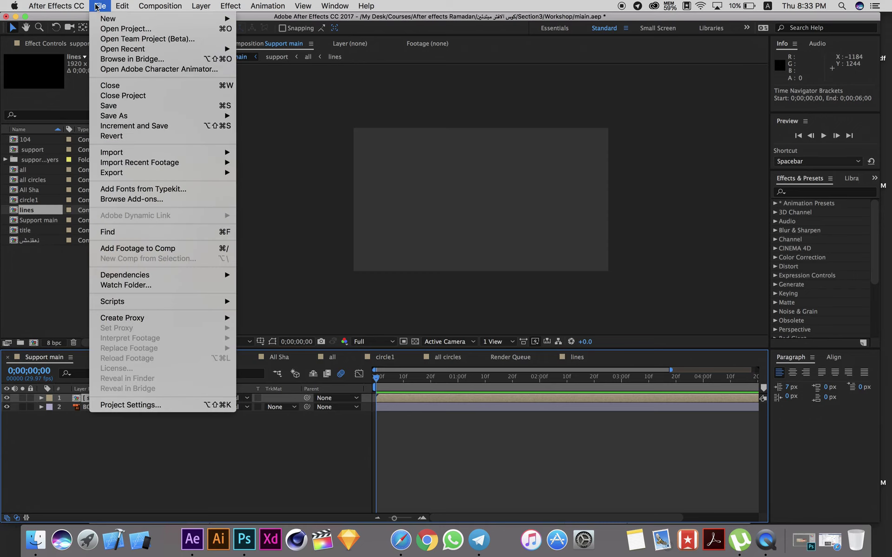
Step: Save the project and run Collect Files with source files collected for all comps
{"action": "mouse_move", "coordinate": [199, 277]}
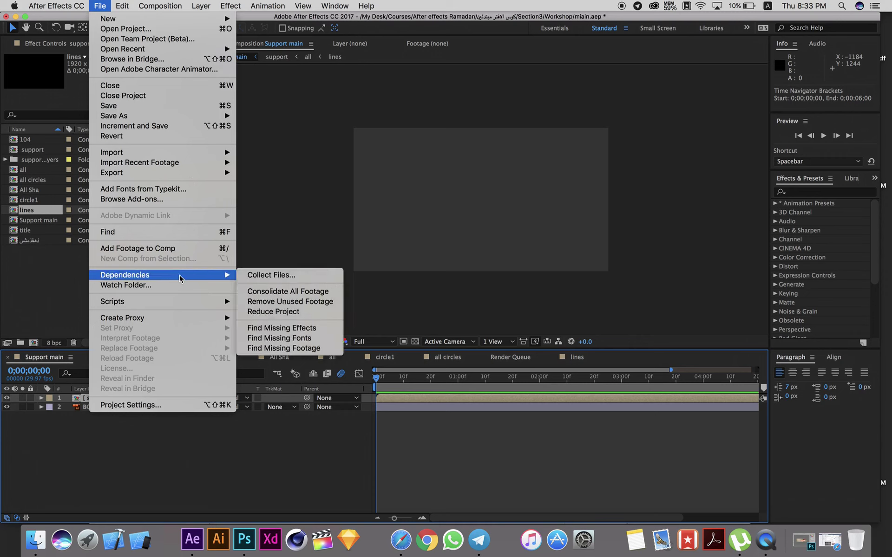
{"action": "left_click", "coordinate": [272, 276]}
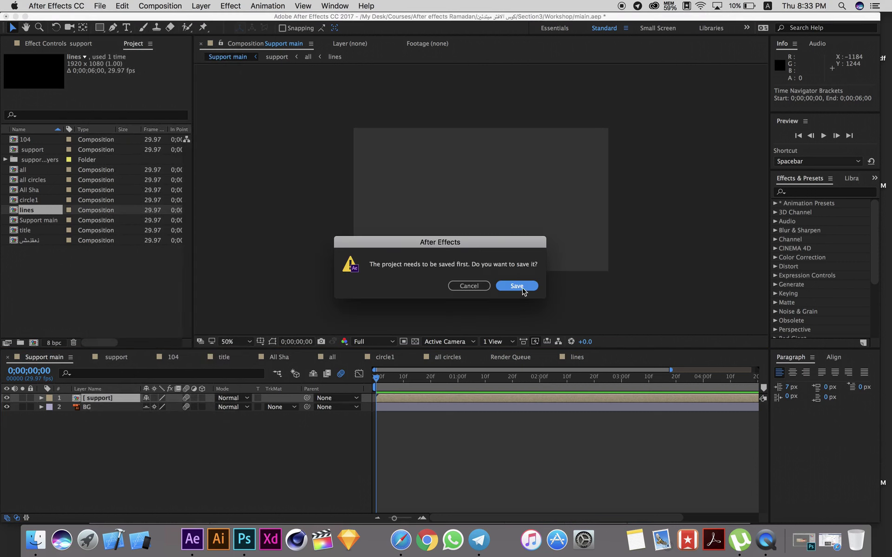
{"action": "left_click", "coordinate": [523, 289]}
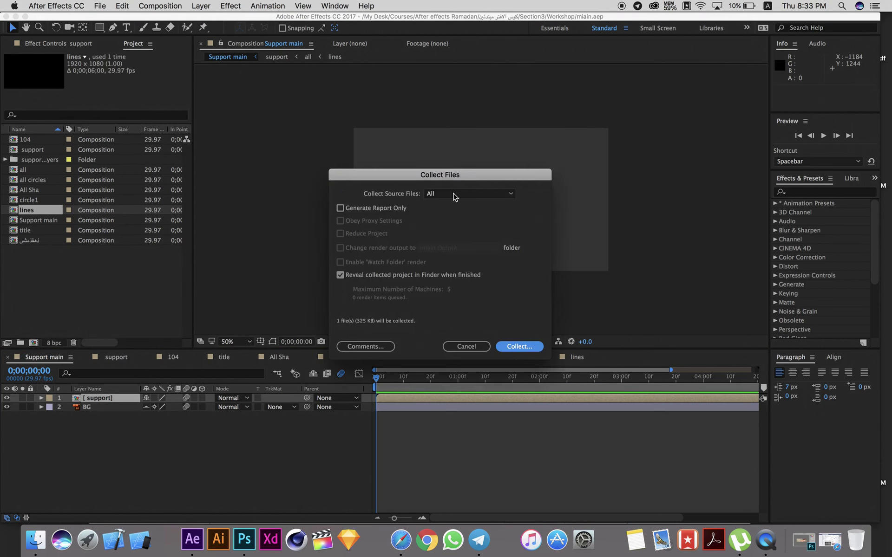
{"action": "left_click", "coordinate": [453, 193]}
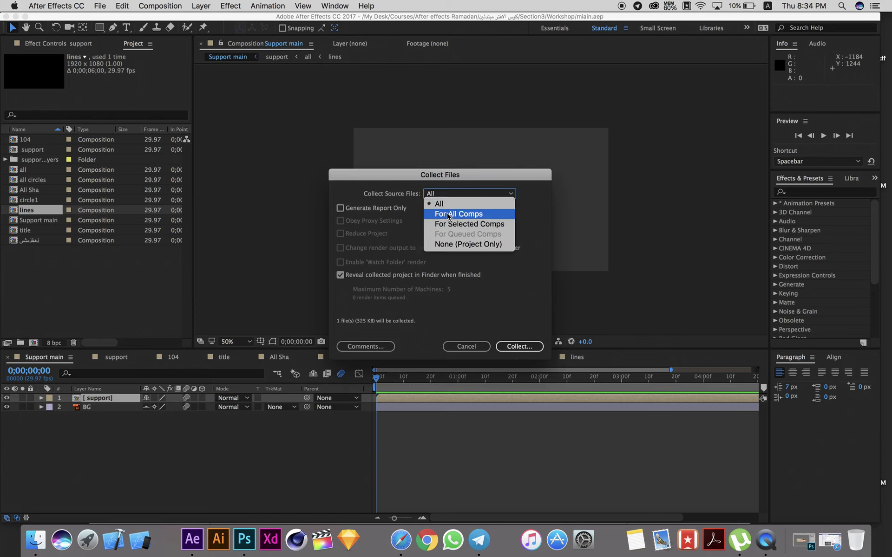
{"action": "left_click", "coordinate": [448, 215]}
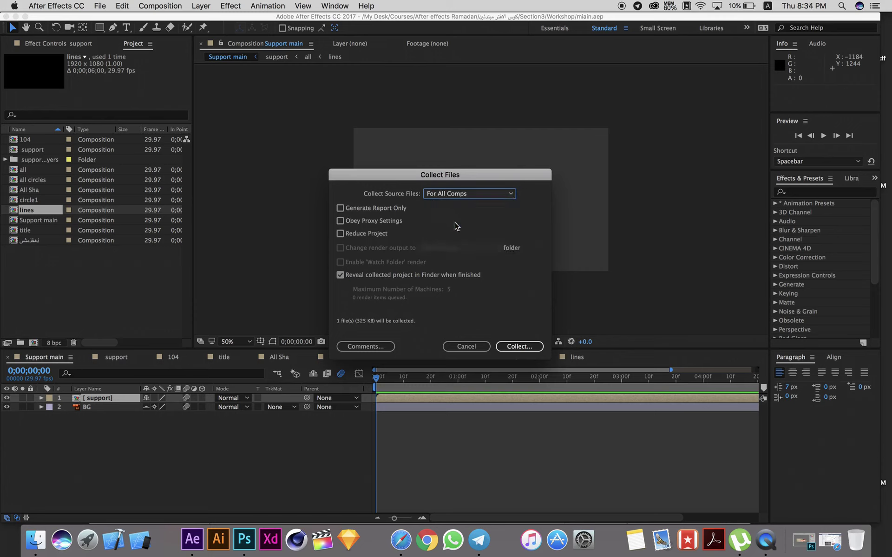
{"action": "left_click", "coordinate": [520, 347]}
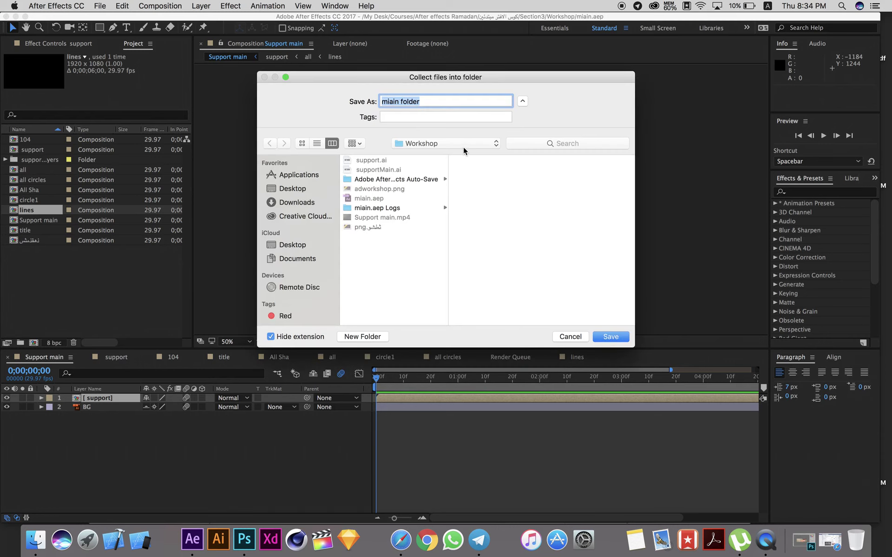
Step: Collect the project into 'miain folder' in Workshop without creating a new folder
{"action": "left_click", "coordinate": [374, 340]}
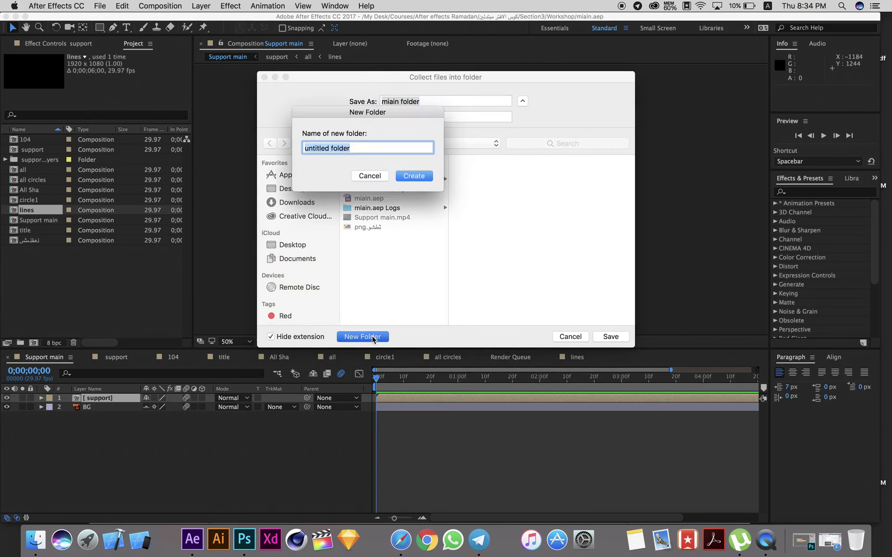
{"action": "left_click", "coordinate": [370, 177]}
{"action": "left_click", "coordinate": [602, 339]}
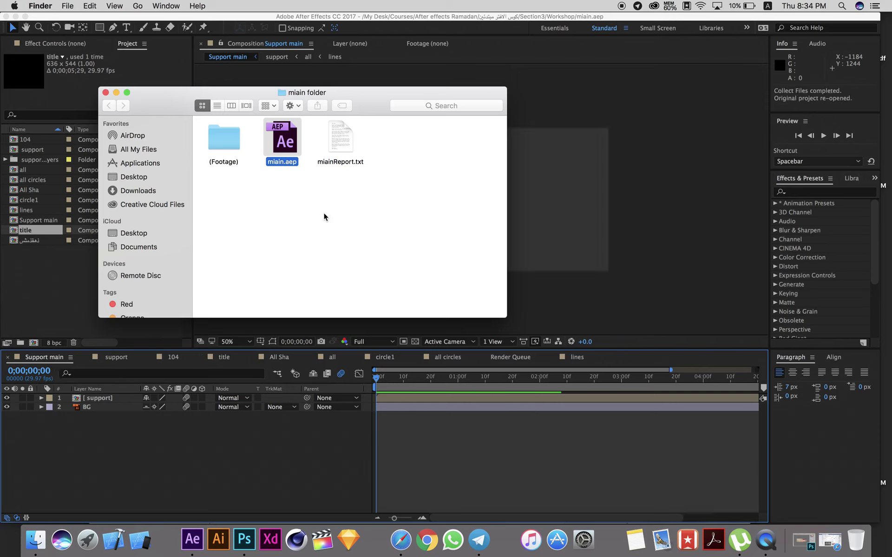
Step: Browse into the (Footage) and support Layers folders, then back to miain folder
{"action": "left_click", "coordinate": [271, 196]}
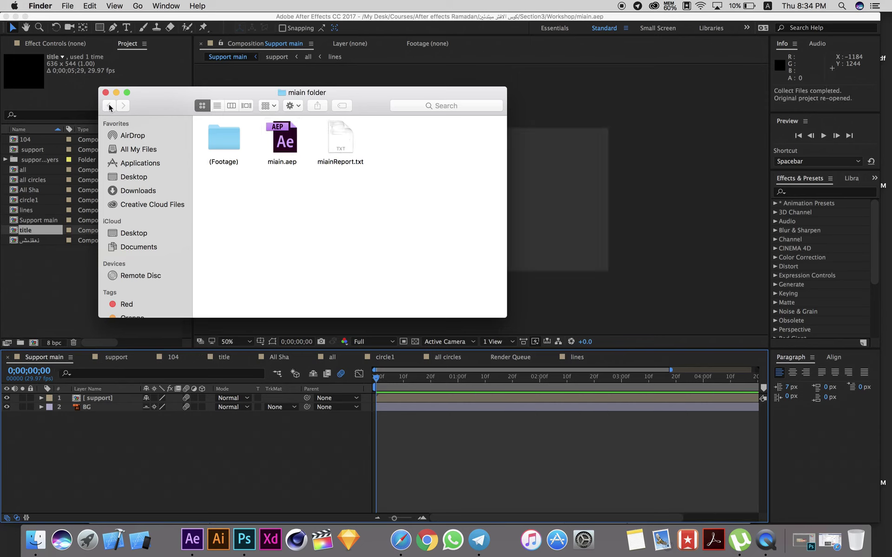
{"action": "double_click", "coordinate": [227, 146]}
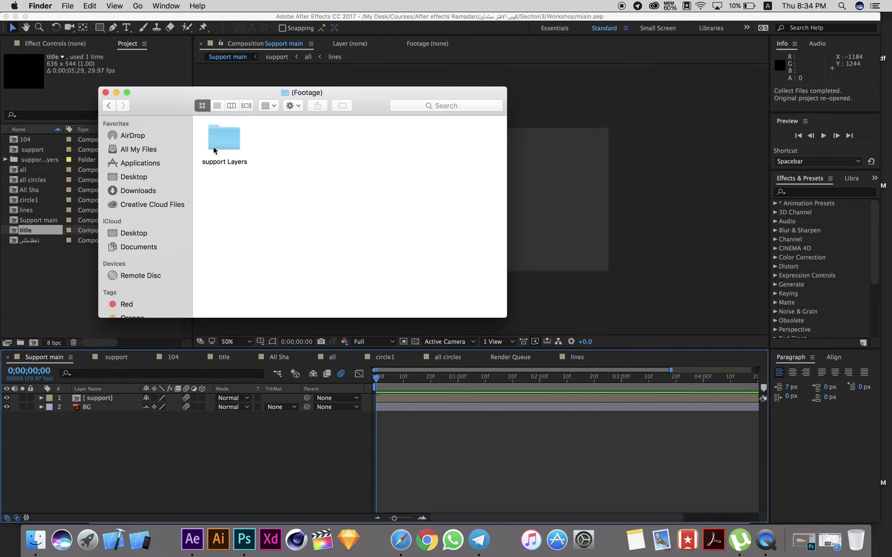
{"action": "double_click", "coordinate": [214, 146]}
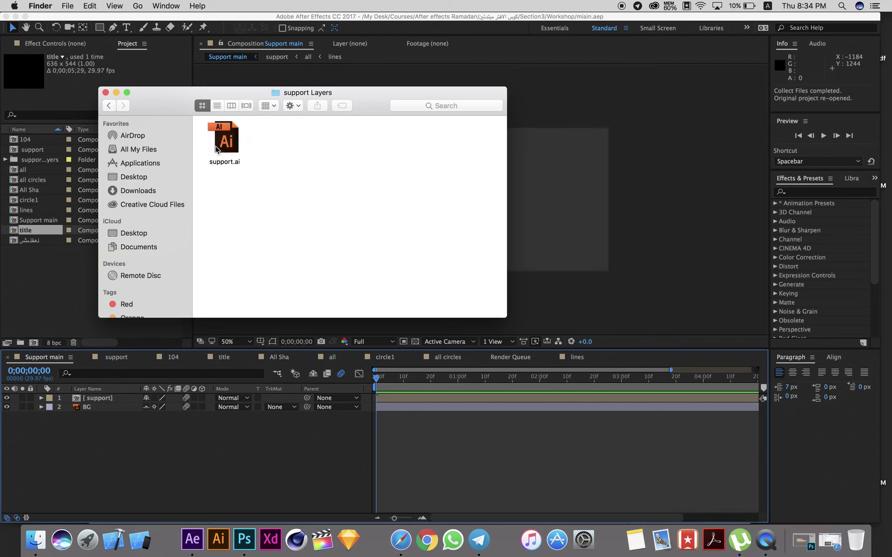
{"action": "left_click", "coordinate": [110, 105]}
{"action": "left_click", "coordinate": [111, 105]}
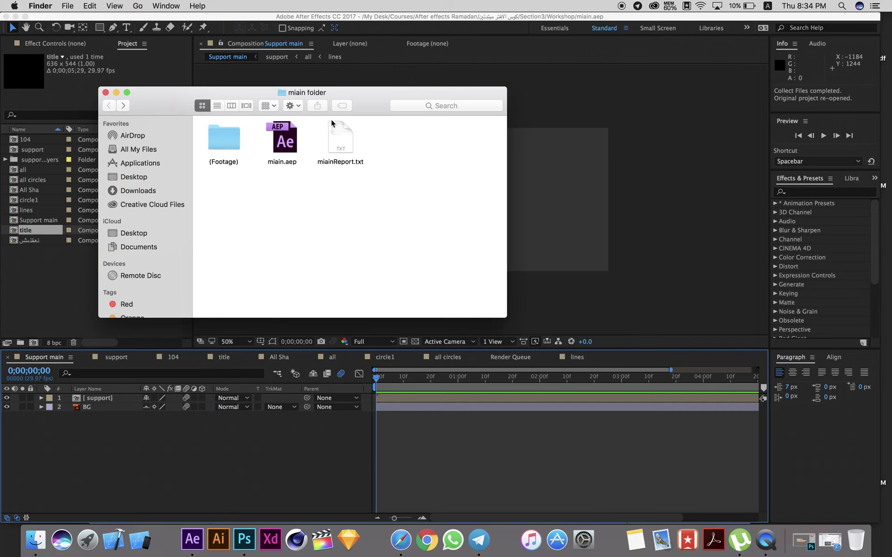
Step: Quick Look miainReport.txt, then revisit the footage folders and return to miain folder
{"action": "key", "text": "space"}
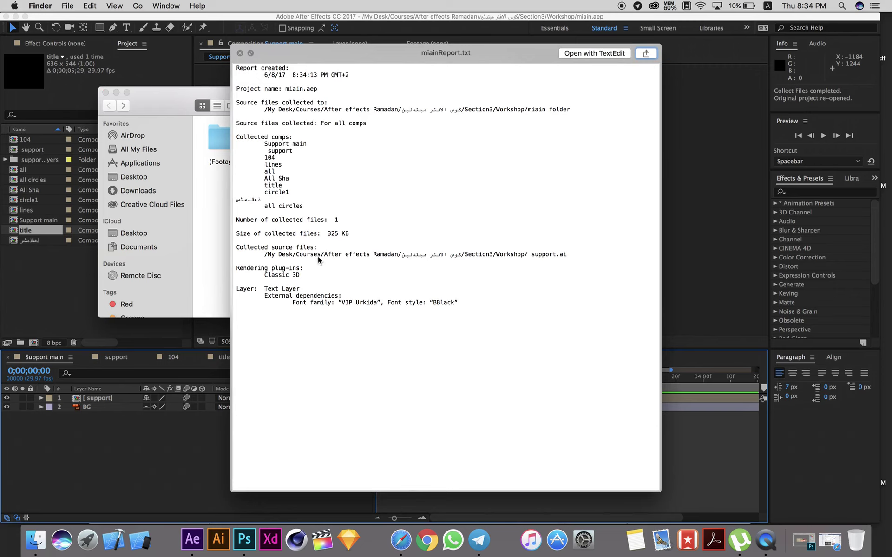
{"action": "key", "text": "space"}
{"action": "left_click", "coordinate": [284, 147]}
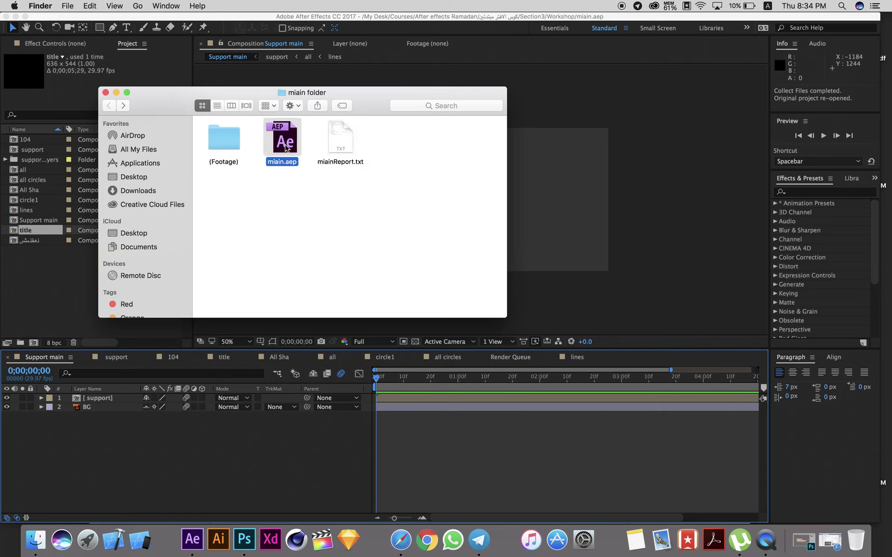
{"action": "left_click", "coordinate": [124, 105]}
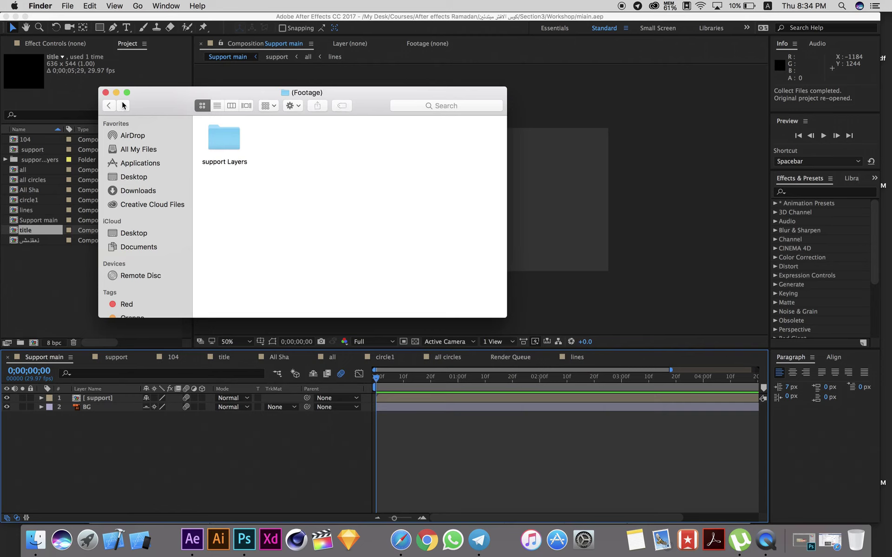
{"action": "left_click", "coordinate": [123, 105]}
{"action": "left_click", "coordinate": [106, 105]}
{"action": "left_click", "coordinate": [106, 106]}
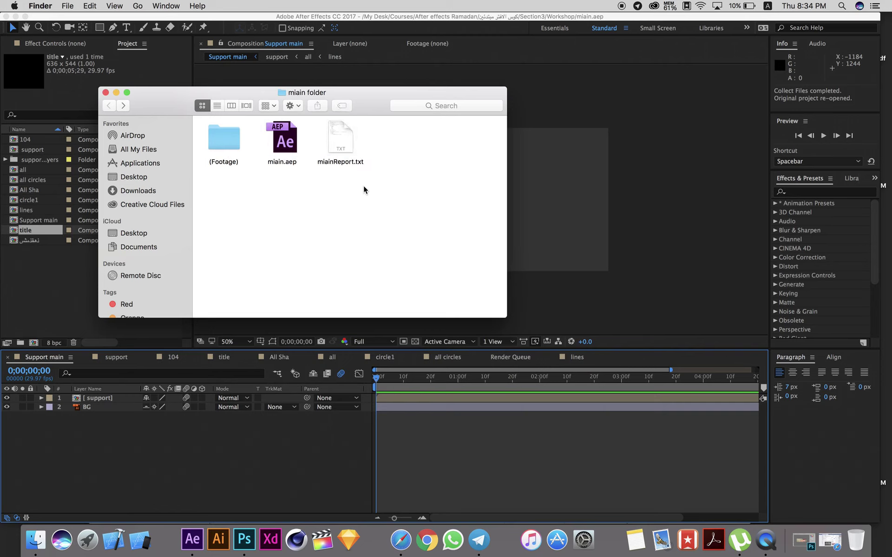
Step: Close the Finder window and dismiss the mask paste error in After Effects
{"action": "left_click", "coordinate": [258, 439]}
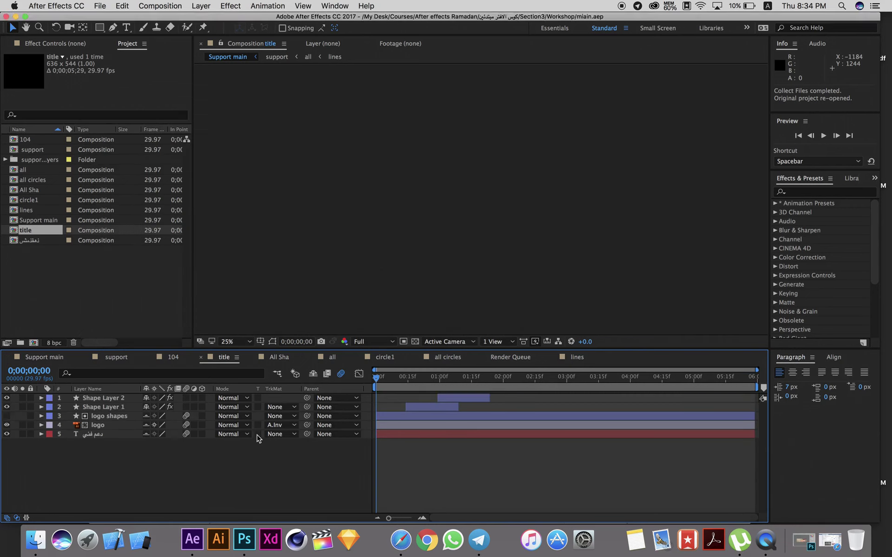
{"action": "key", "text": "super+v"}
{"action": "left_click", "coordinate": [527, 287]}
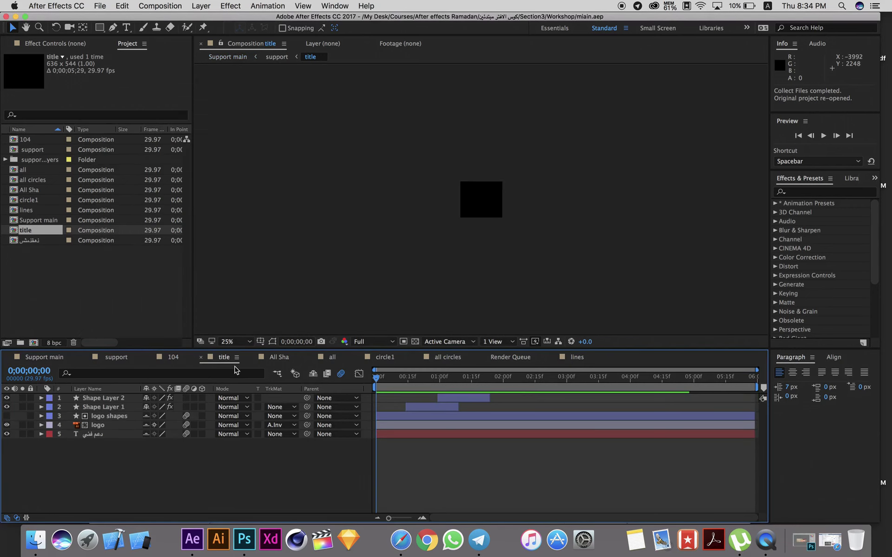
Step: In Support main, scrub to 0;00;01;10 and select the support precomp layer
{"action": "left_click", "coordinate": [74, 358]}
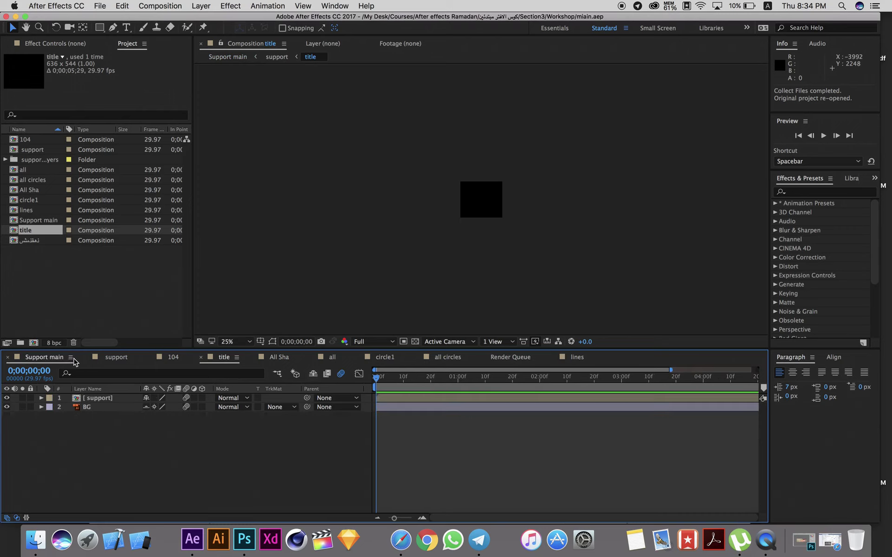
{"action": "left_click_drag", "start_coordinate": [380, 380], "coordinate": [511, 401]}
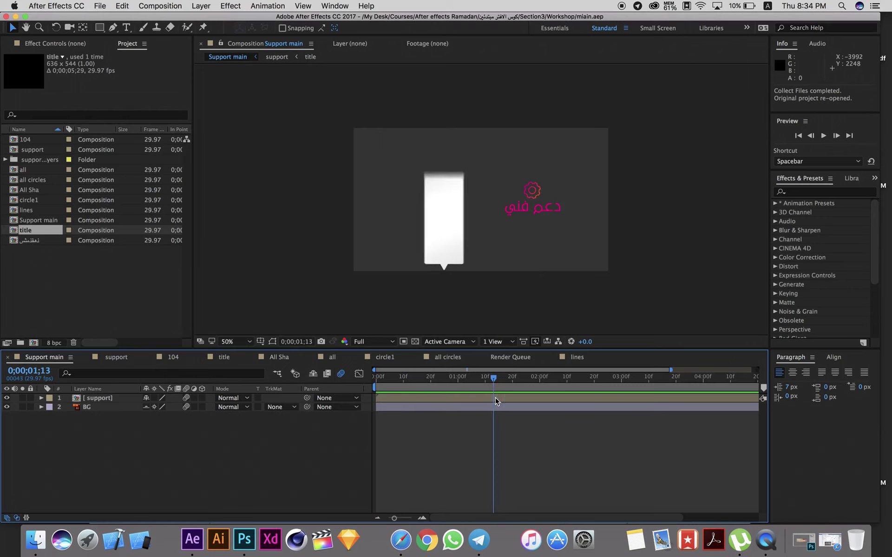
{"action": "left_click_drag", "start_coordinate": [511, 401], "coordinate": [485, 398]}
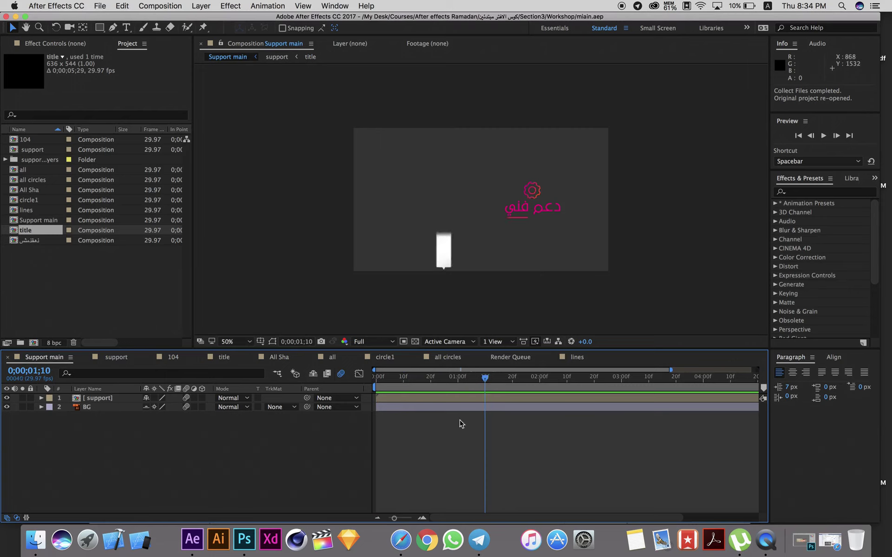
{"action": "left_click", "coordinate": [116, 402]}
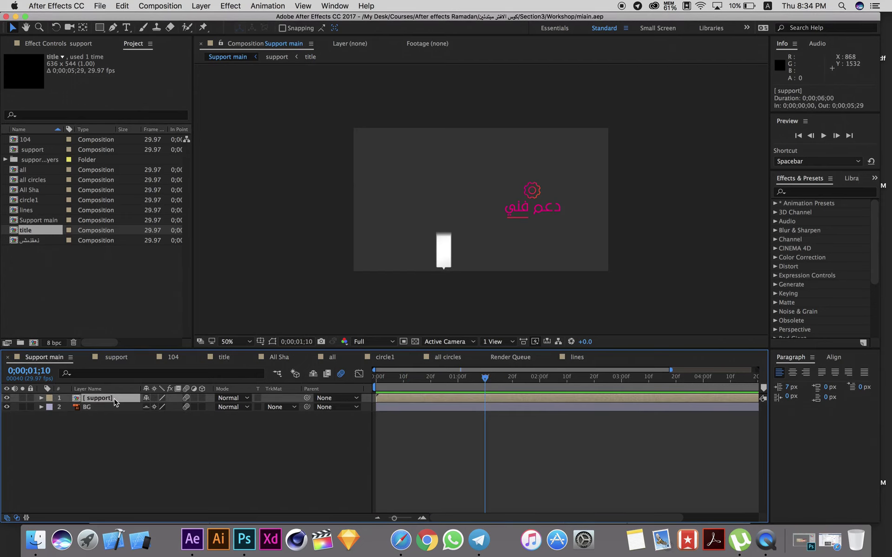
Step: Open the support precomp and reveal the title layer's CC Light Sweep Center and Position (1290.8,552.7) keyframes
{"action": "double_click", "coordinate": [115, 400]}
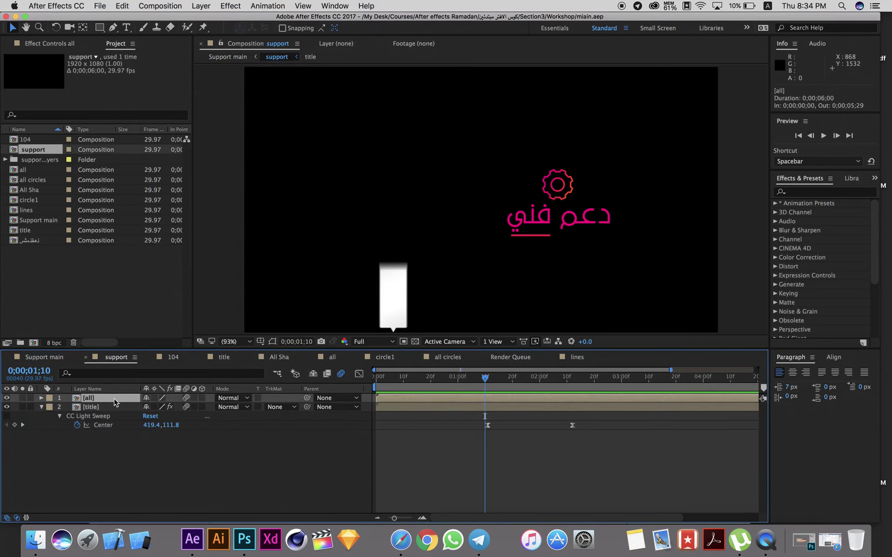
{"action": "key", "text": "u"}
{"action": "key", "text": "u"}
{"action": "key", "text": "u"}
{"action": "left_click", "coordinate": [99, 408]}
{"action": "key", "text": "u"}
{"action": "key", "text": "u"}
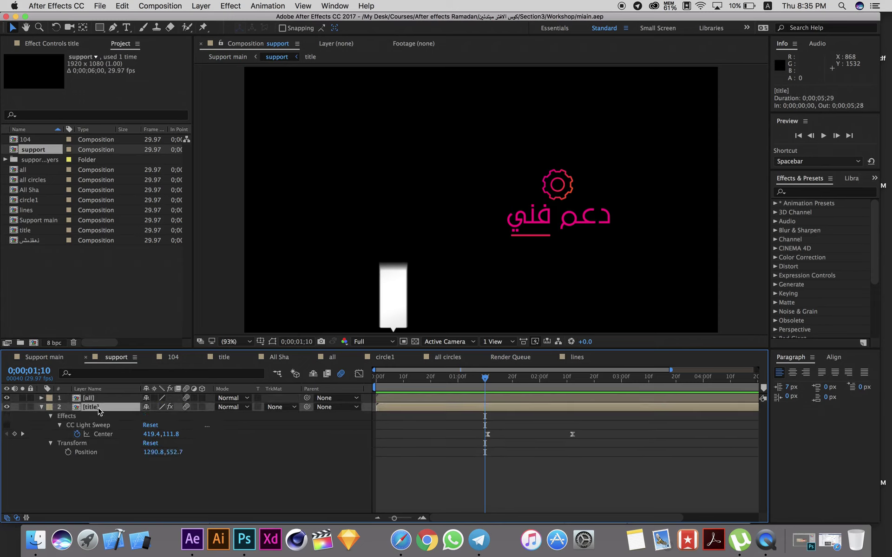